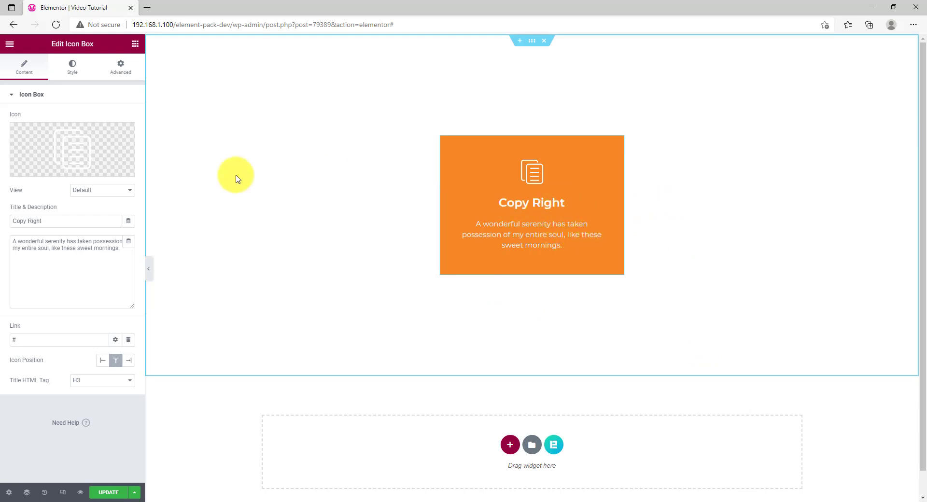
Enable Floating Effects in the Icon Box's advanced motion effects
left_click(122, 73)
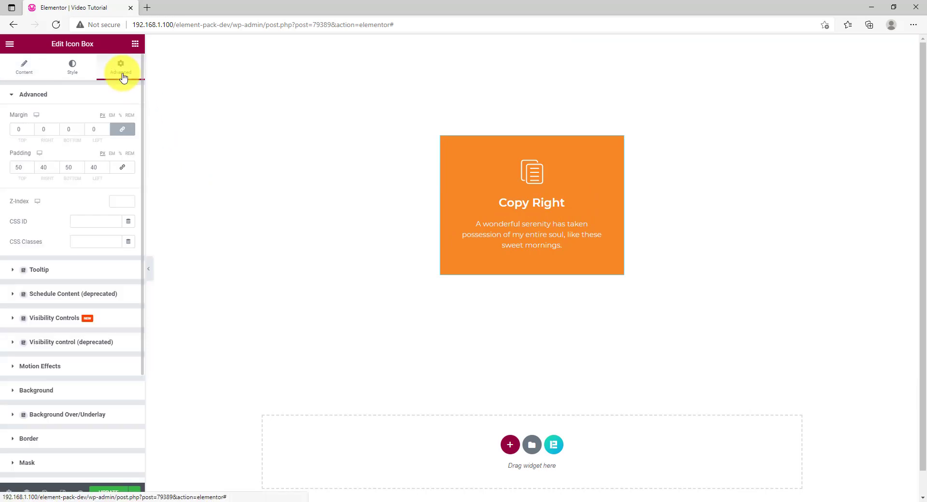
left_click(67, 370)
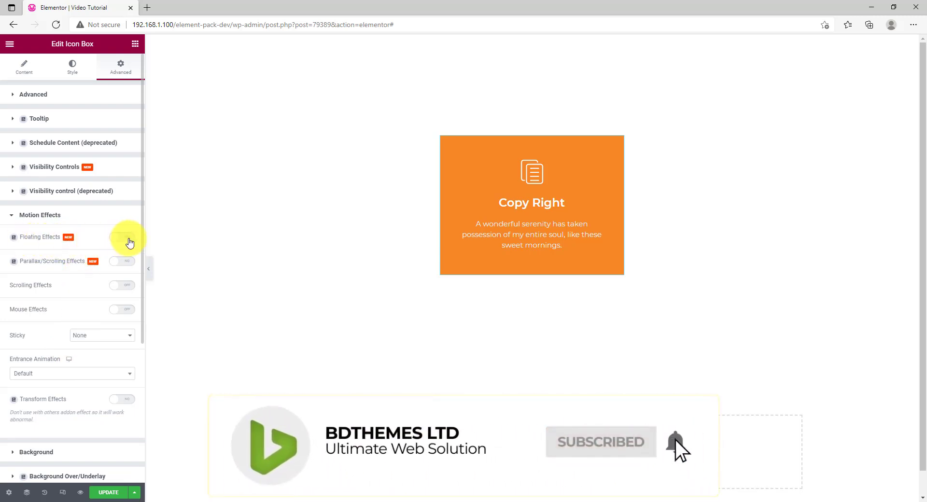
left_click(128, 239)
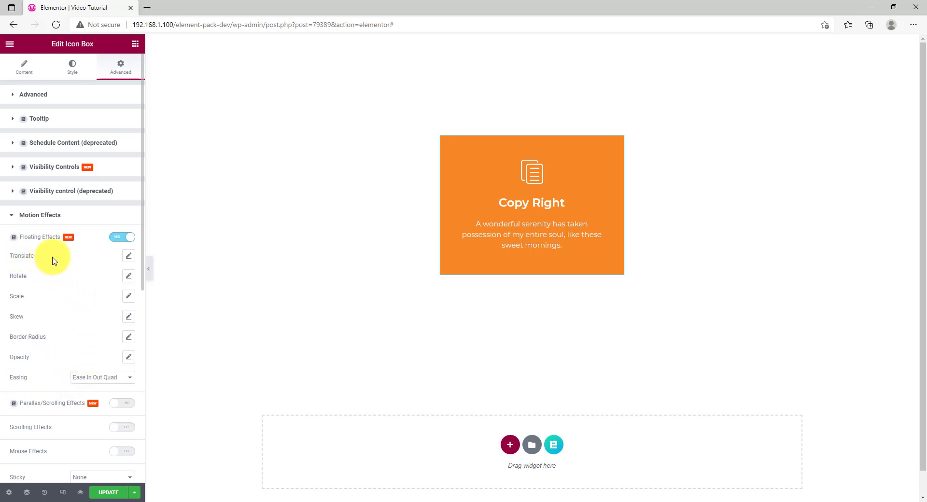
Try floating Translate on Y, and on X from -11 to 31 px with duration 2000 and delay 300, and reset it
left_click(129, 257)
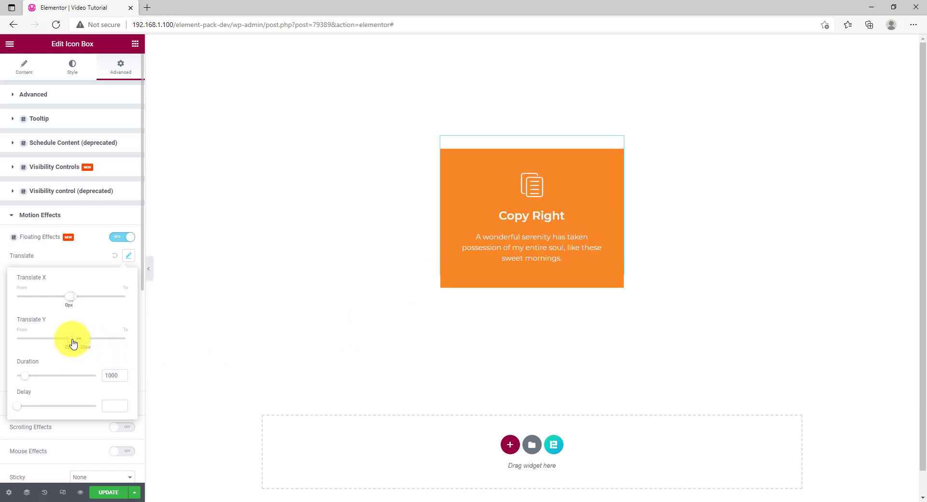
left_click_drag(72, 343, 68, 343)
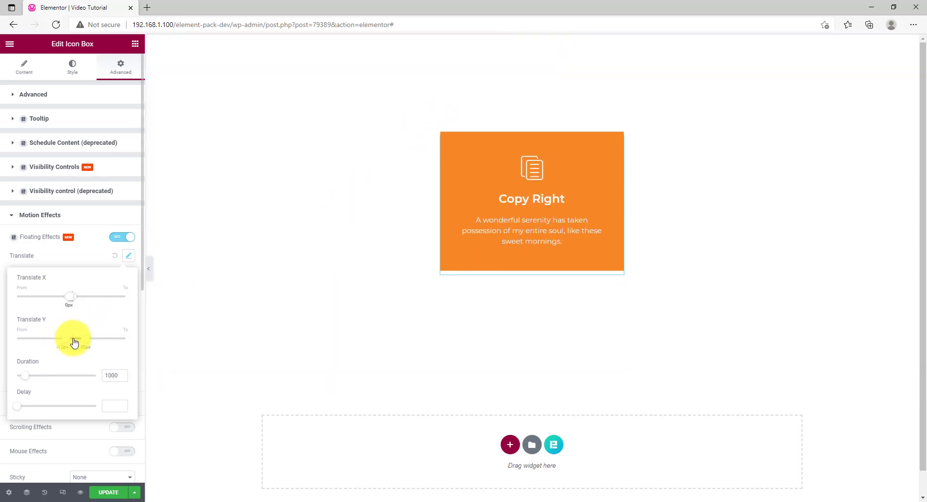
mouse_move(67, 345)
left_mouse_down()
mouse_move(89, 345)
mouse_move(73, 343)
left_mouse_up()
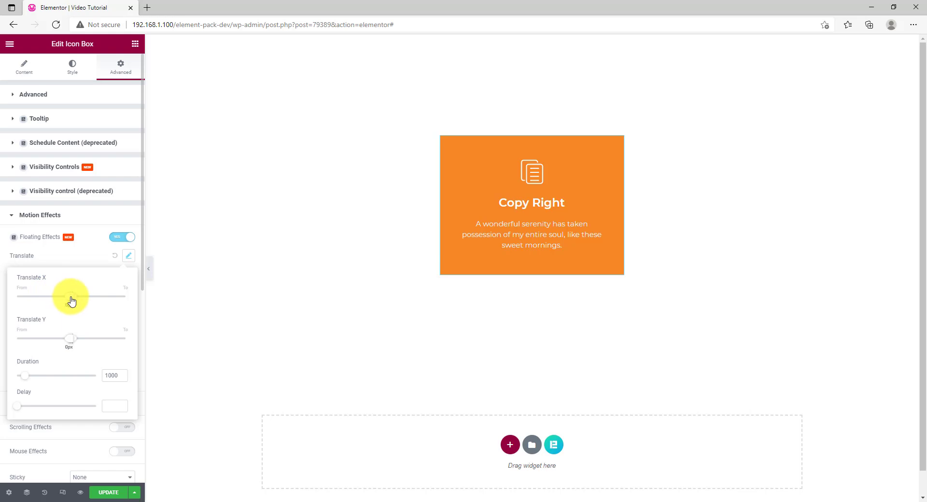
left_click_drag(71, 301, 79, 300)
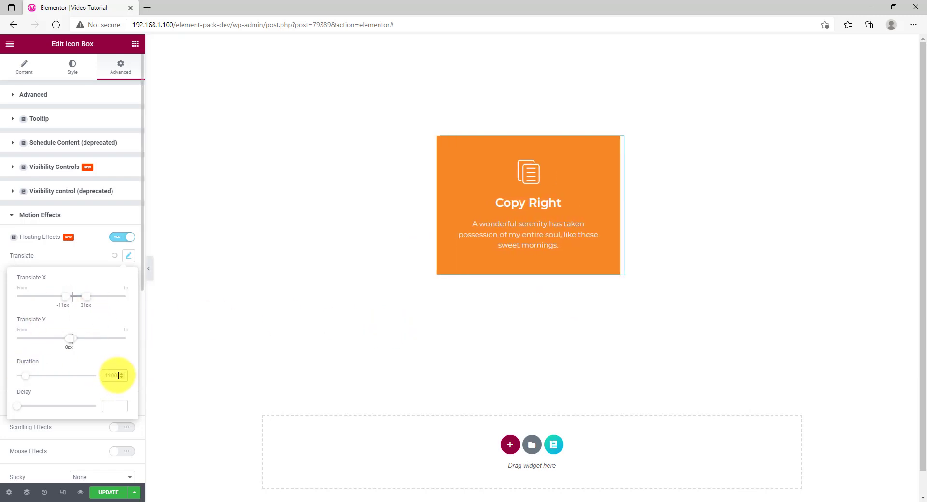
left_click_drag(119, 376, 103, 379)
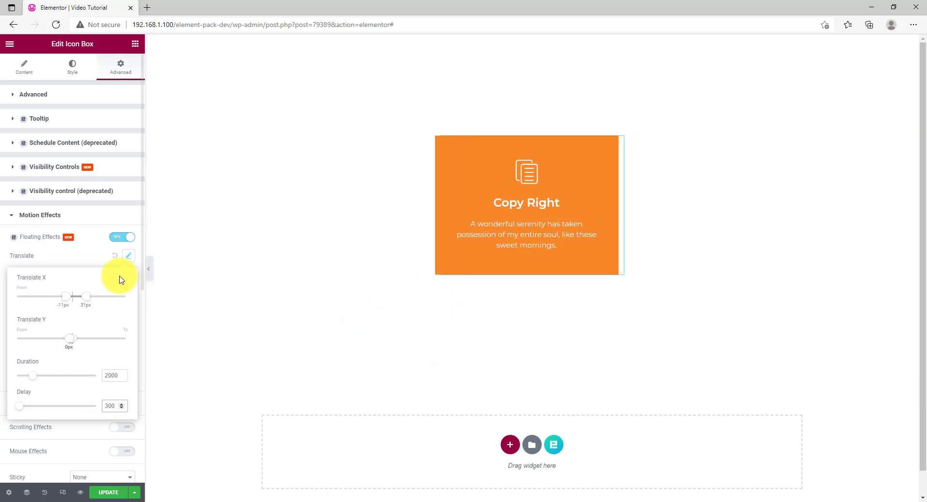
left_click(113, 260)
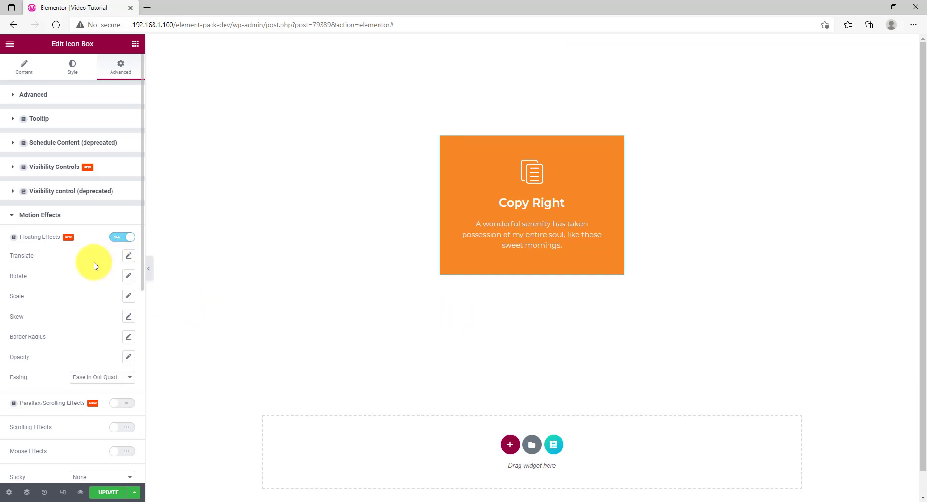
Try the floating Rotate effect with duration 2000, using infinite rotation as well as X and Y rotation ranges, and reset it
left_click(128, 279)
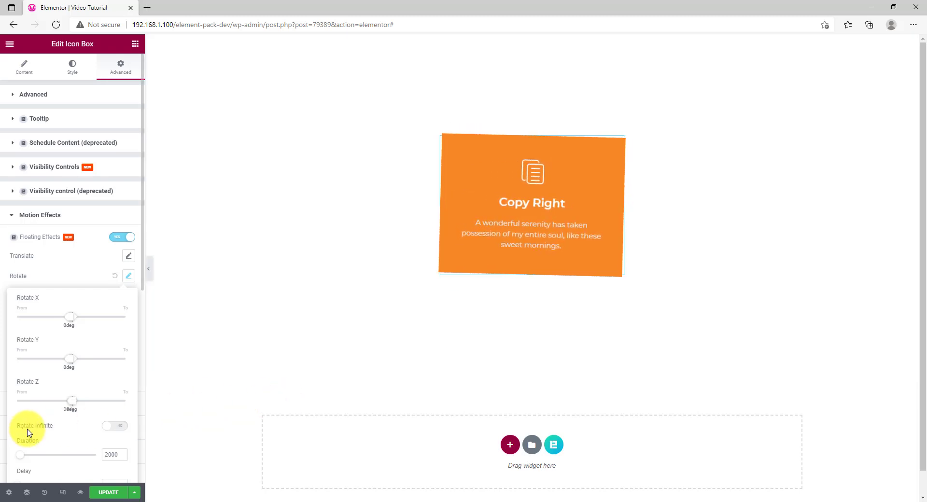
left_click(117, 425)
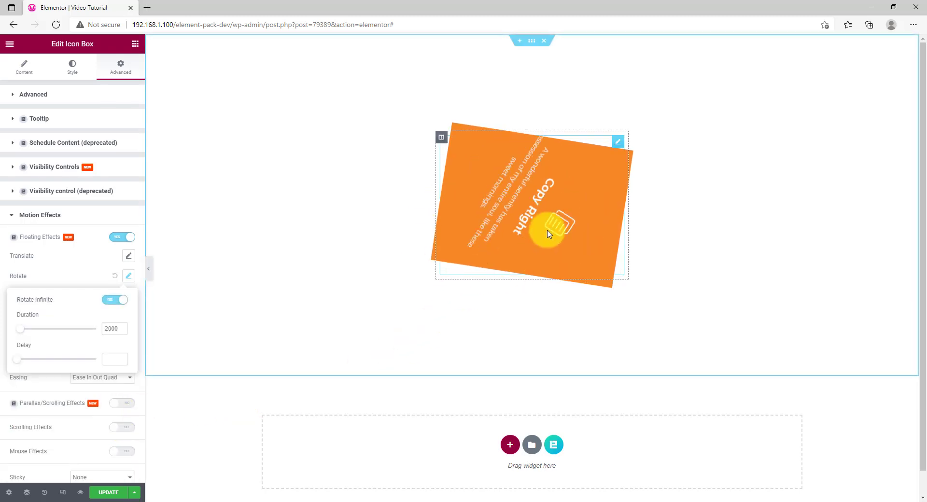
left_click(111, 302)
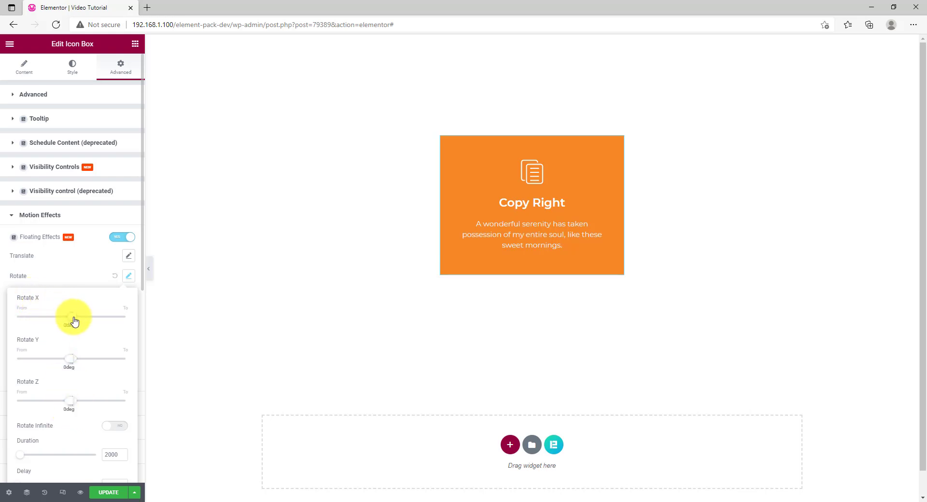
left_click_drag(74, 321, 77, 318)
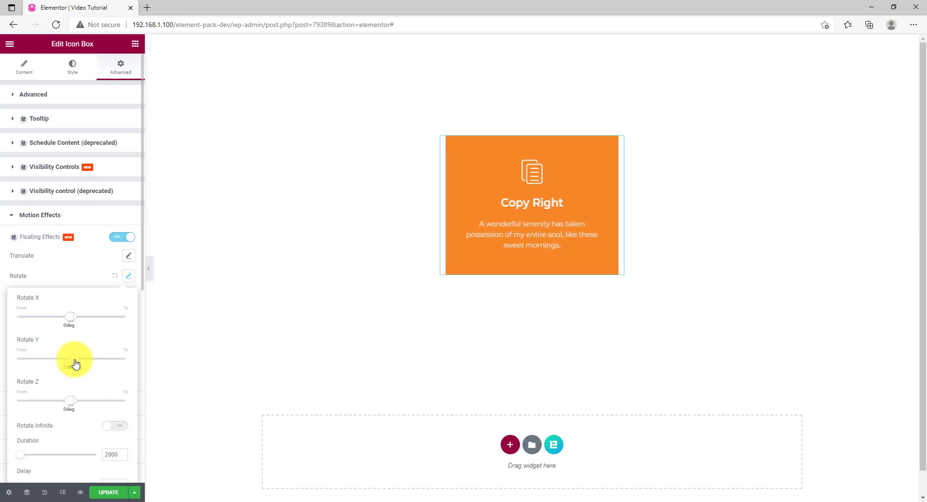
left_click_drag(69, 363, 76, 360)
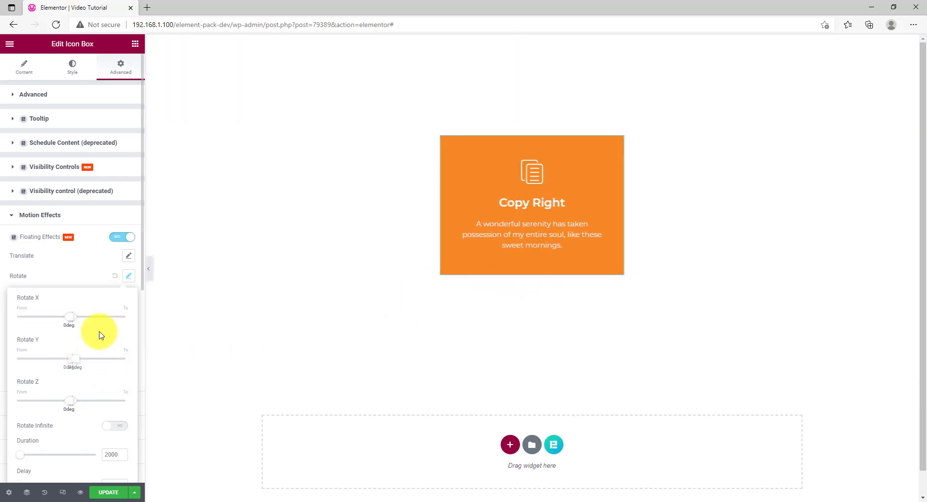
left_click(114, 278)
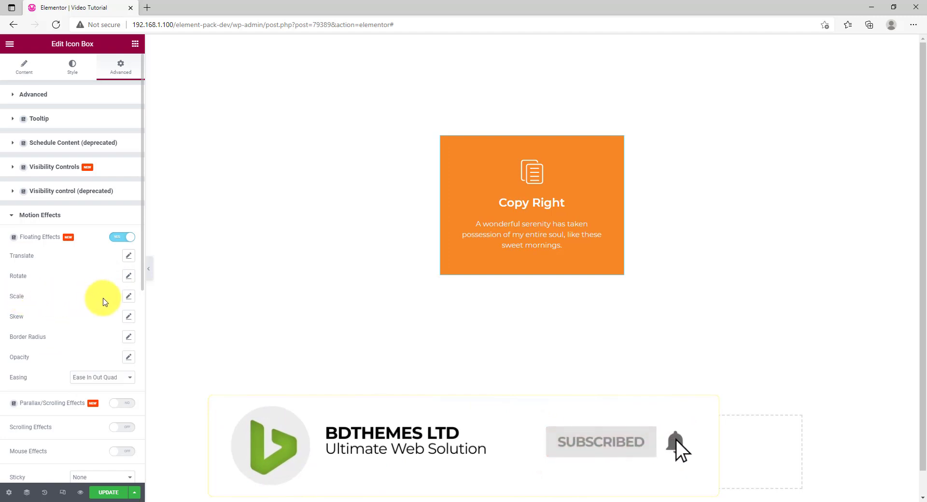
Try the floating Scale and Skew effects on their X and Y axes, resetting each one
left_click(128, 298)
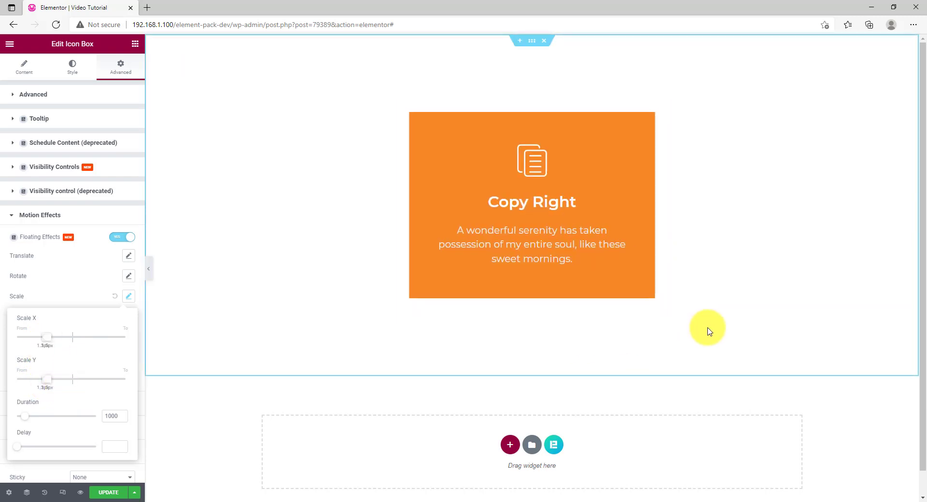
left_click(117, 301)
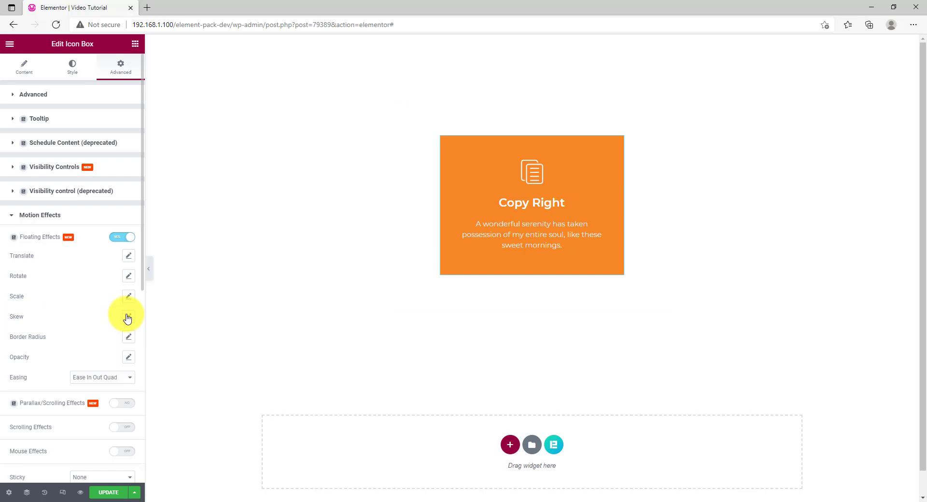
left_click(128, 317)
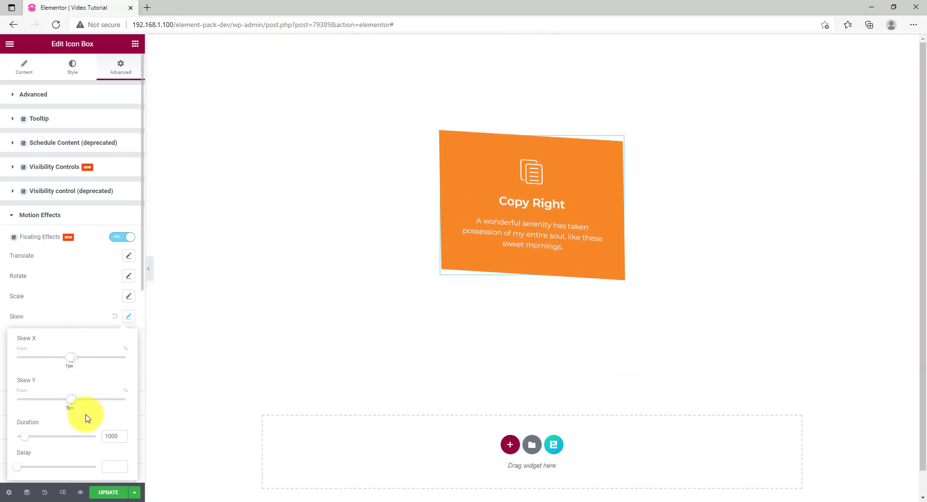
left_click(115, 317)
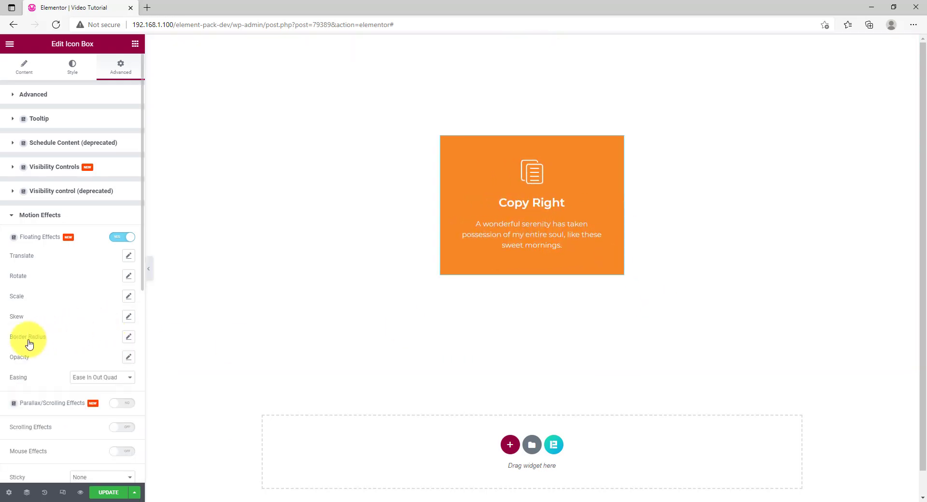
Try a floating Border Radius from 0 to 50 px and a smaller range with duration 2000, preview both at full width, and reset the effect
left_click(128, 338)
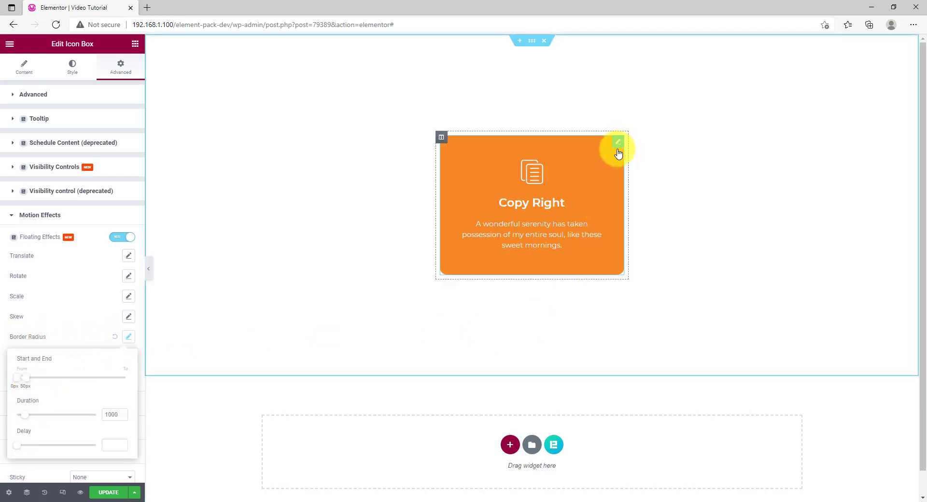
left_click(149, 269)
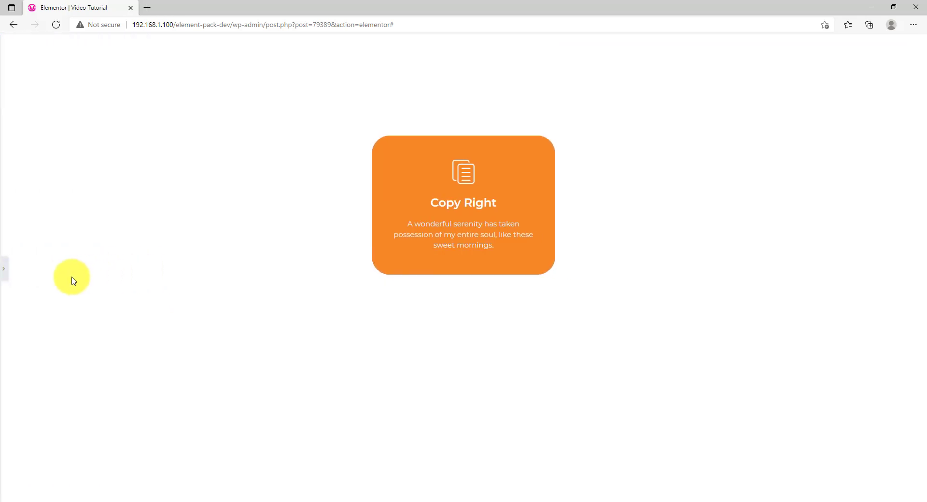
left_click(3, 268)
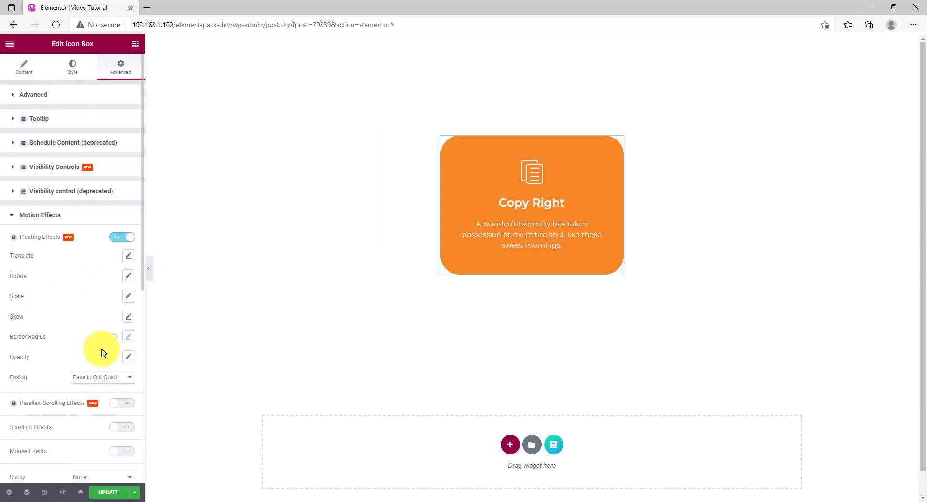
left_click(128, 338)
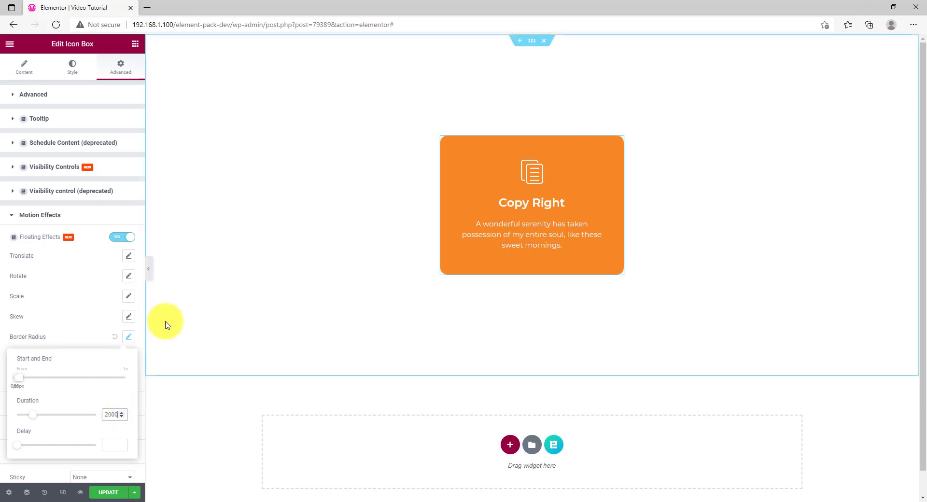
left_click(149, 268)
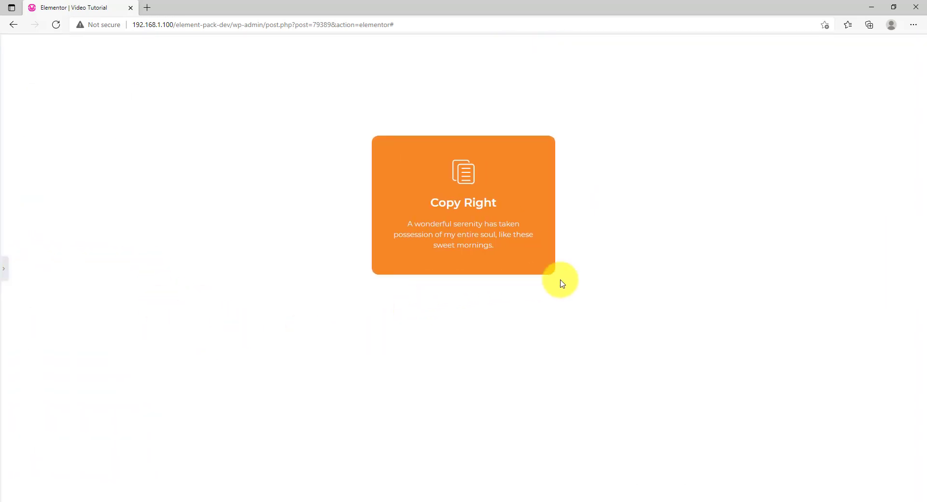
left_click(4, 269)
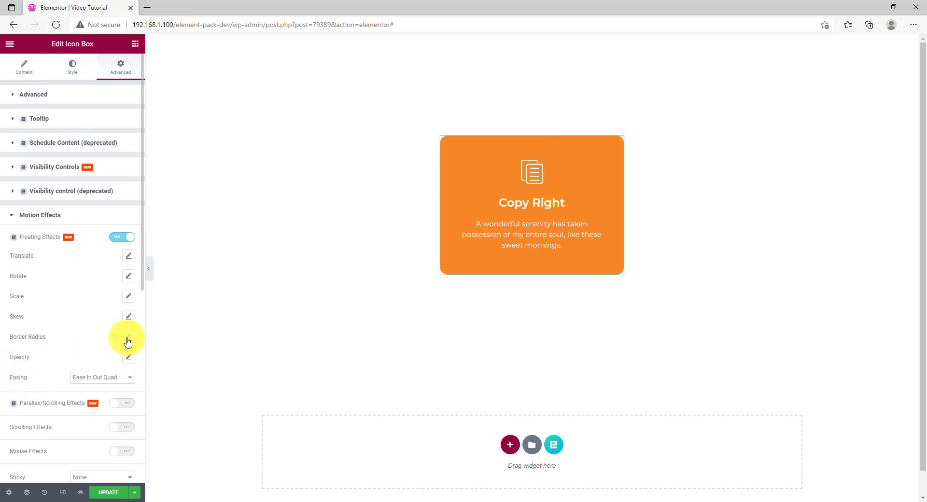
left_click(128, 337)
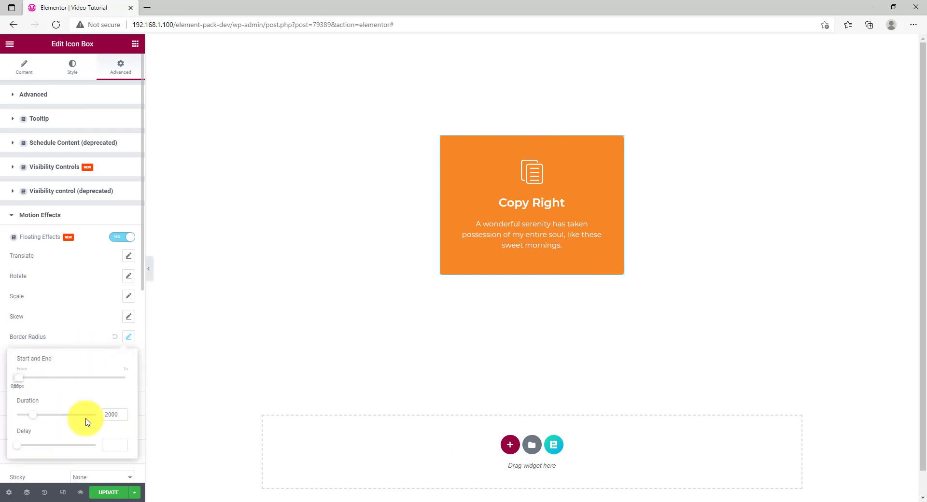
left_click(115, 341)
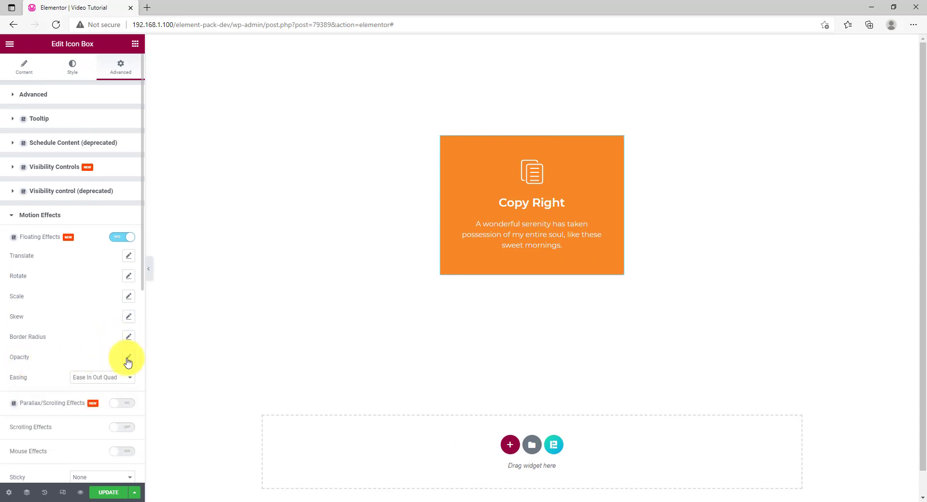
Try a floating Opacity effect with start 0.8, end 1 and duration 1500, and reset it
left_click(128, 358)
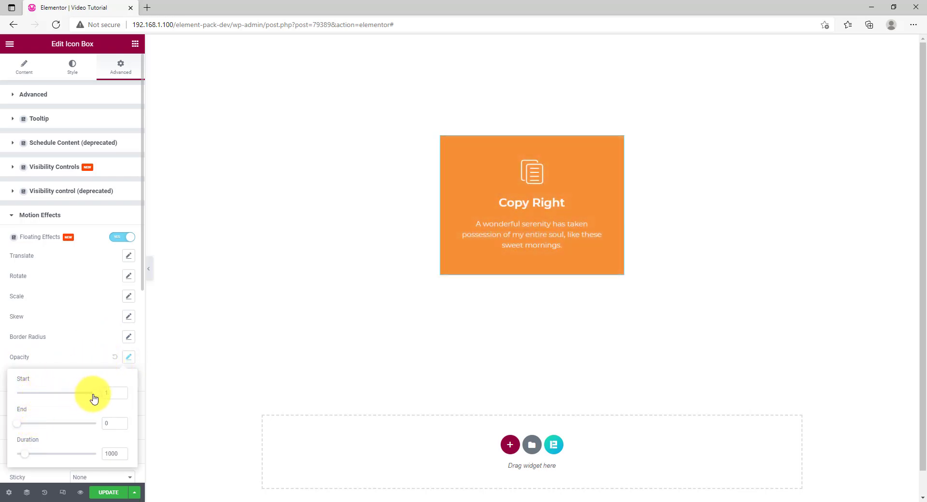
left_click_drag(94, 398, 66, 400)
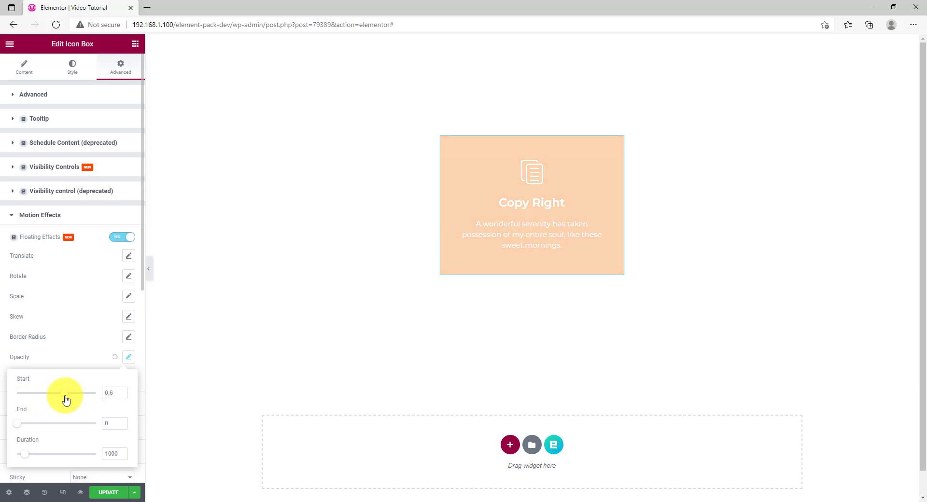
left_click_drag(19, 425, 70, 426)
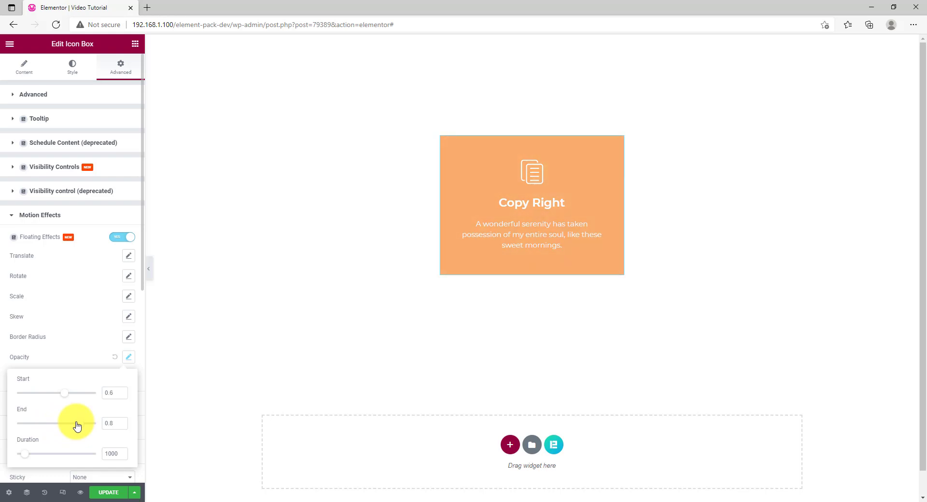
mouse_move(79, 423)
left_mouse_down()
mouse_move(108, 391)
mouse_move(109, 407)
mouse_move(77, 423)
mouse_move(97, 428)
left_mouse_up()
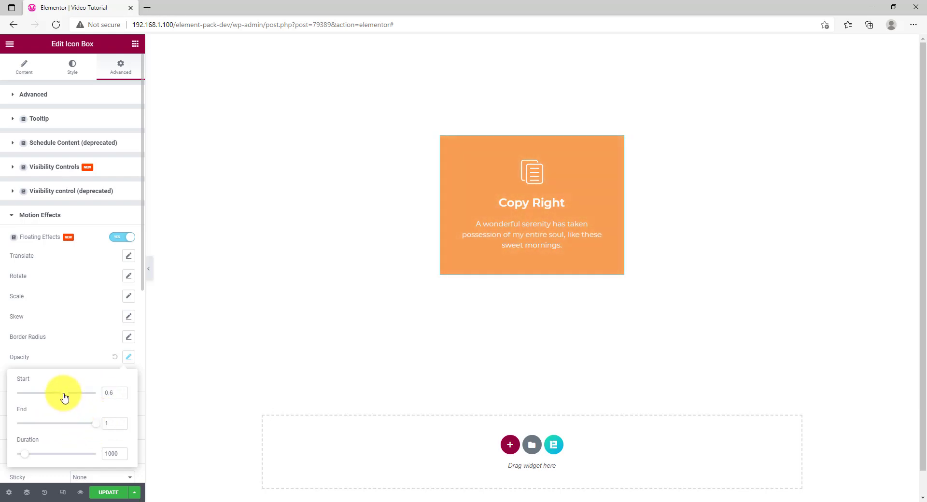
left_click_drag(65, 392, 81, 398)
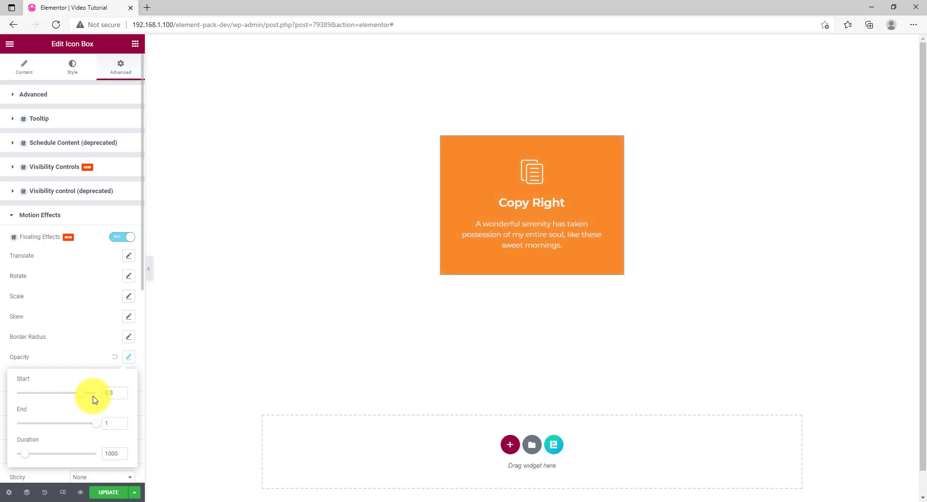
left_click(122, 451)
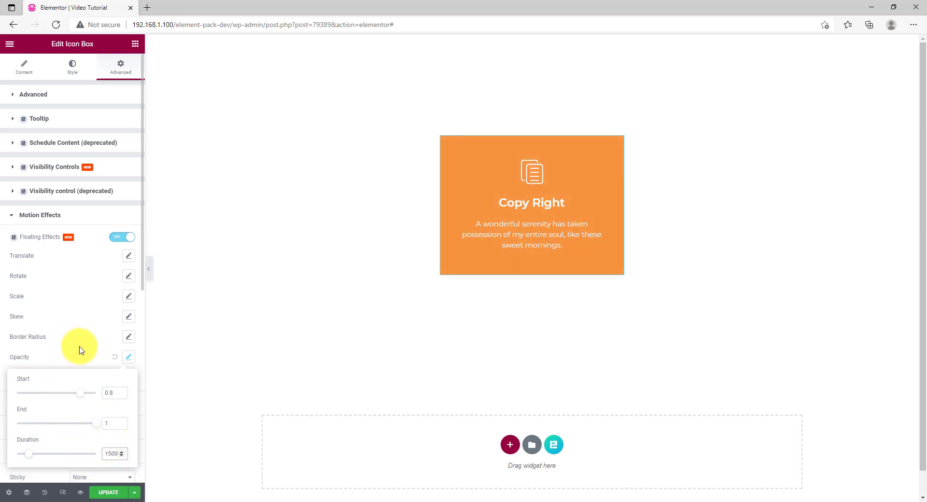
left_click(116, 359)
Set the floating Border Radius from 0 to 60 px, try Ease In Out Circ easing, and settle on Ease In Out Sine
left_click(128, 338)
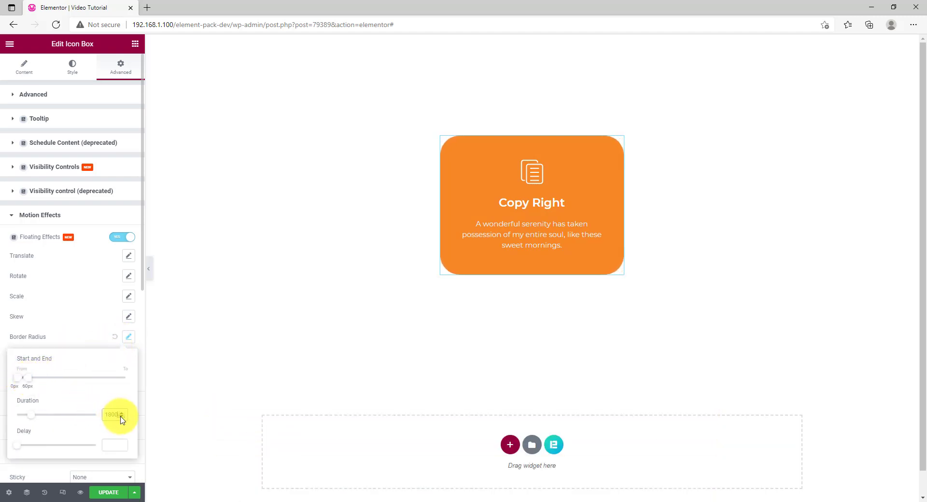
left_click(82, 337)
left_click(97, 379)
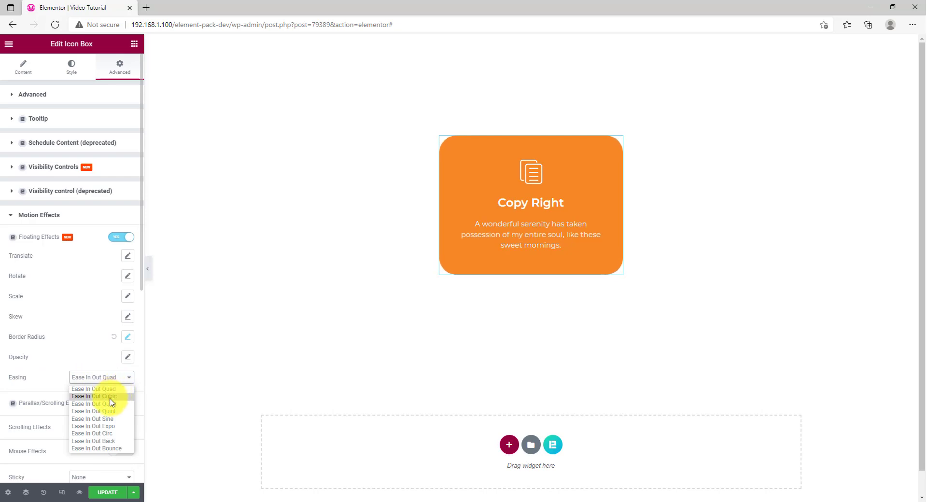
left_click(108, 433)
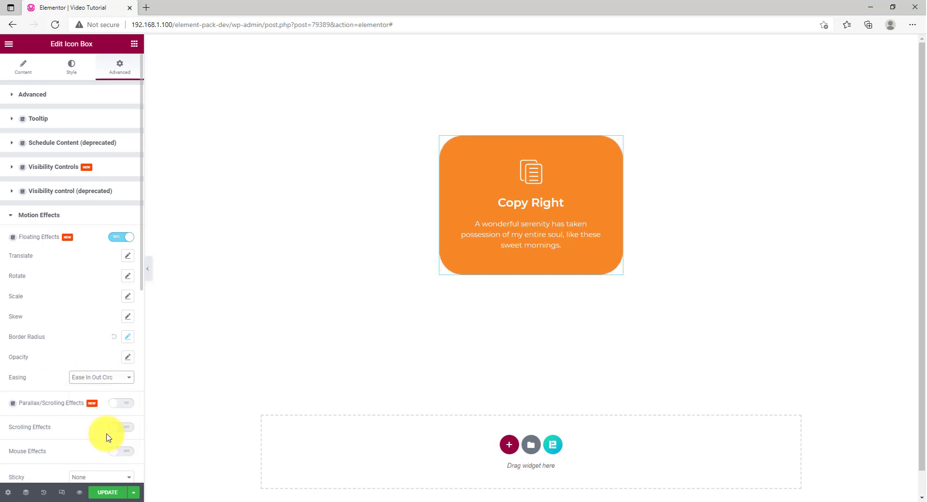
left_click(108, 384)
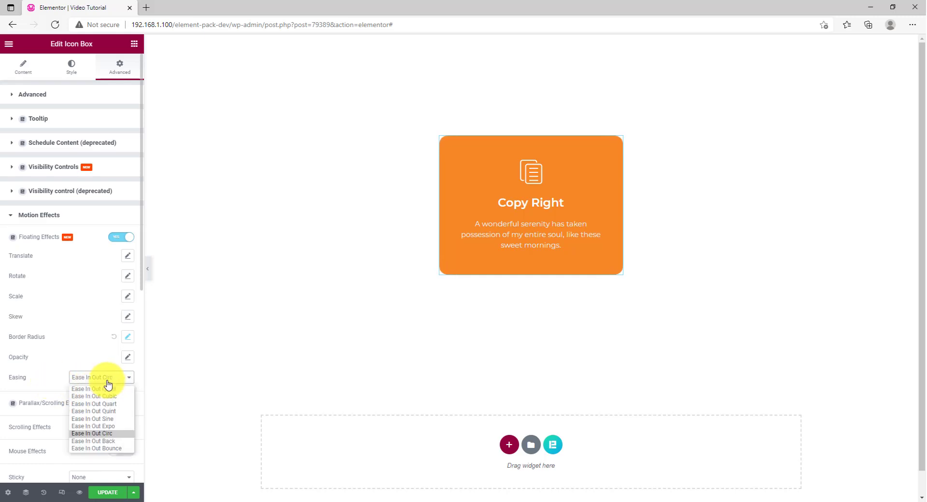
left_click(110, 420)
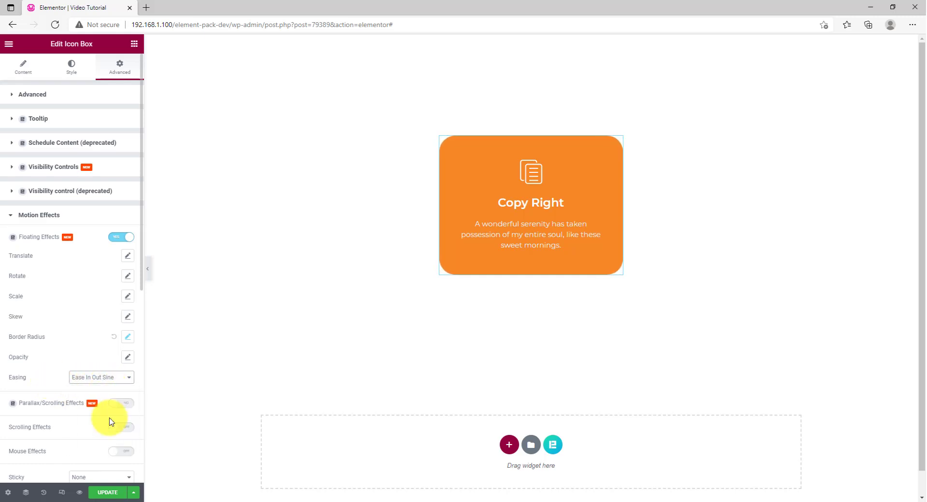